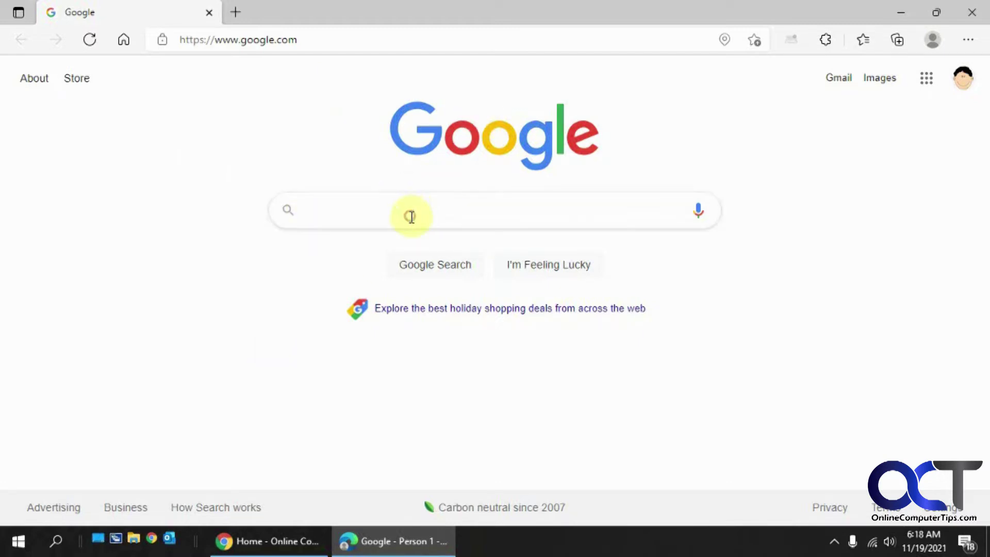
{"action": "type", "text": "dog"}
{"action": "key", "text": "Return"}
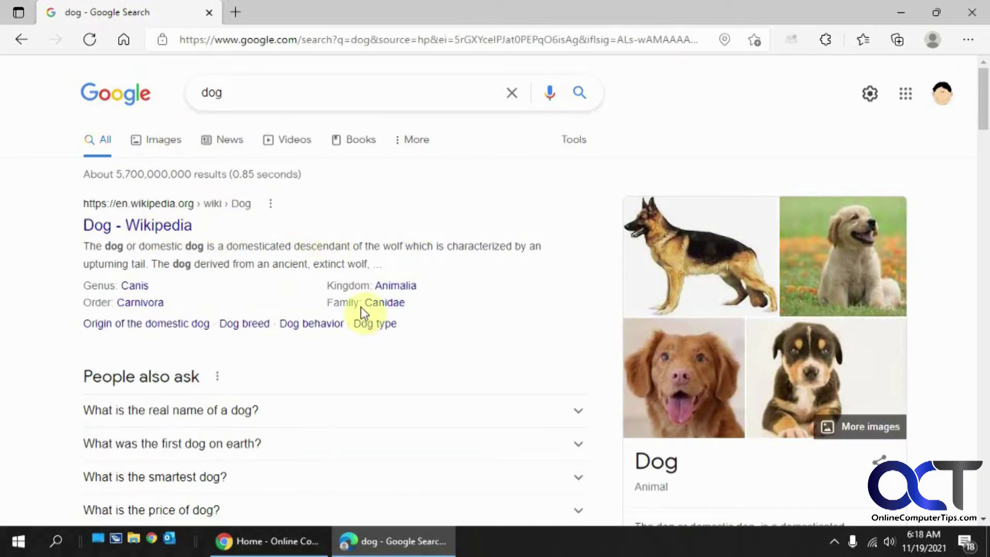
{"action": "left_click", "coordinate": [108, 94]}
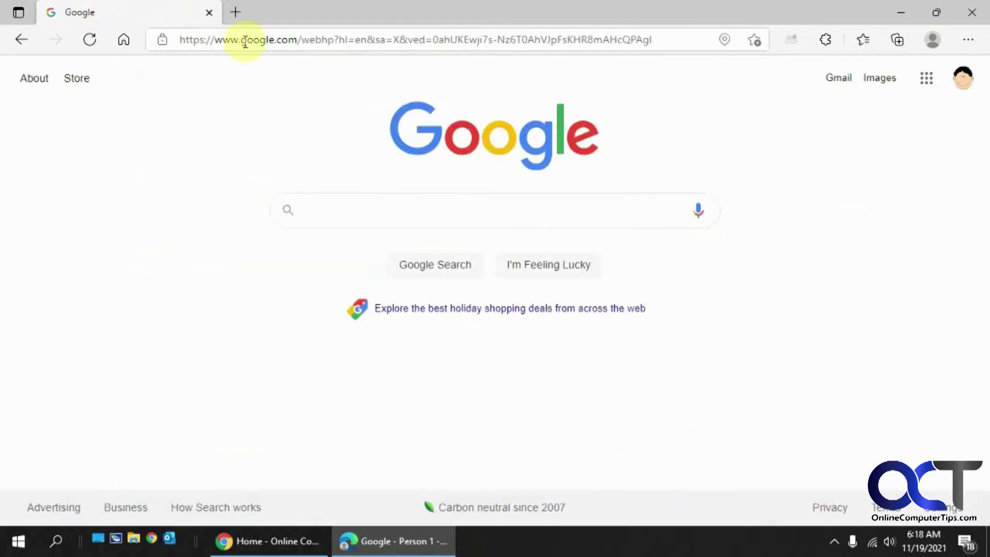
{"action": "left_click", "coordinate": [558, 41]}
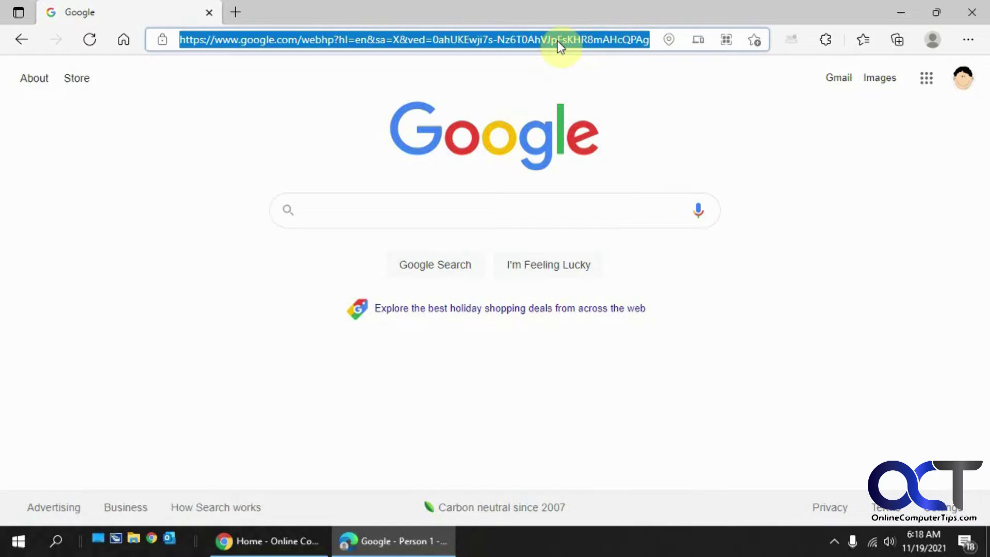
{"action": "type", "text": "dogs"}
{"action": "key", "text": "Return"}
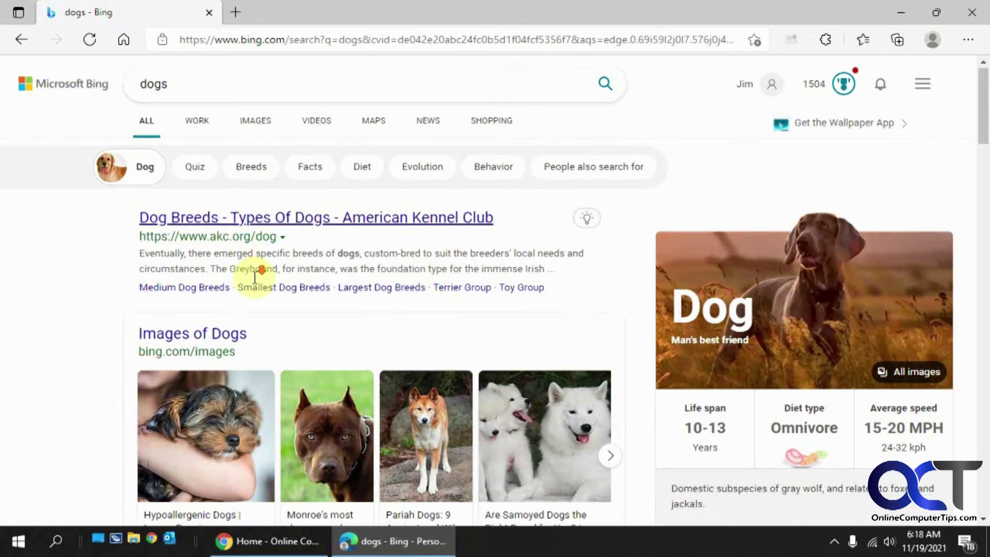
{"action": "scroll", "coordinate": [244, 272], "scroll_direction": "down", "scroll_amount": 3}
{"action": "scroll", "coordinate": [255, 283], "scroll_direction": "up", "scroll_amount": 3}
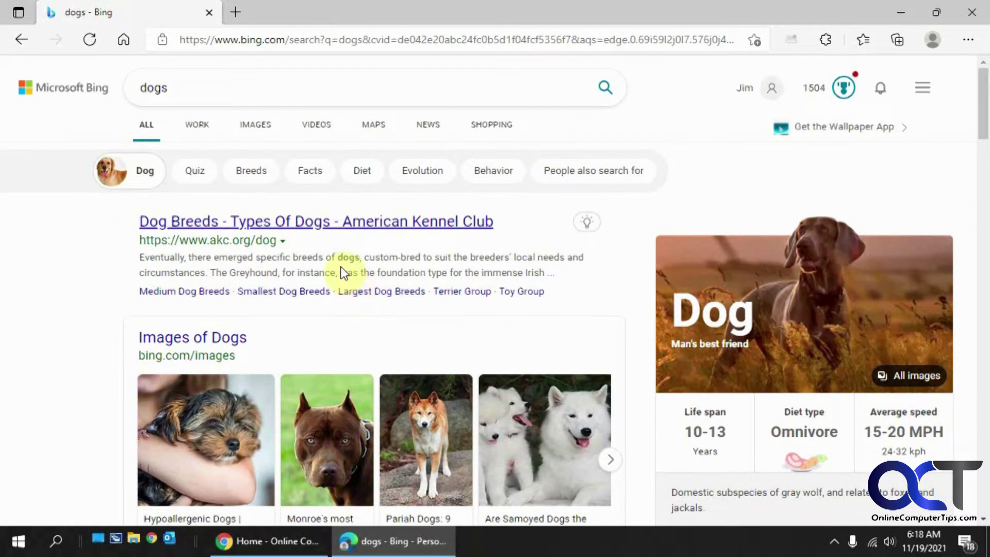
{"action": "left_click", "coordinate": [124, 40]}
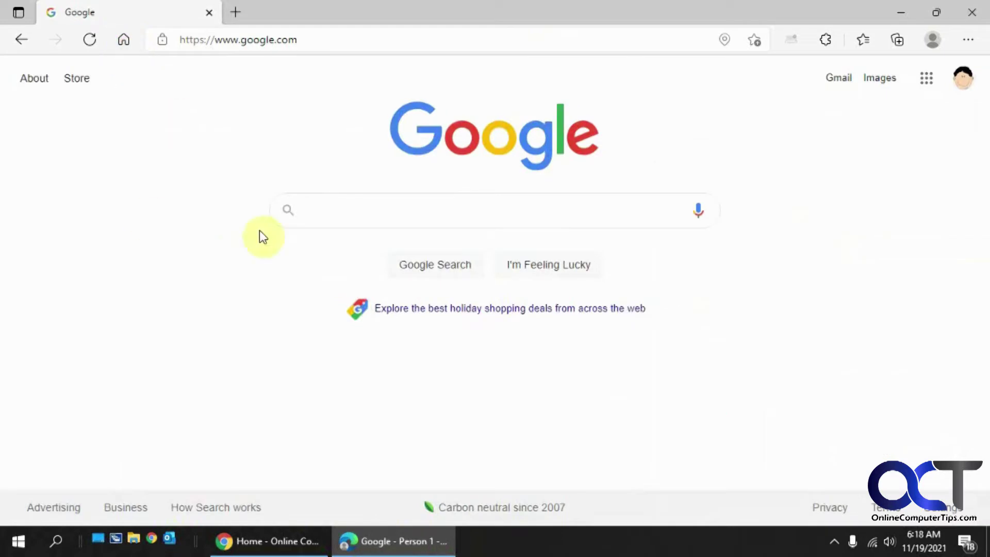
Go to Settings > Privacy, search, and services > Address bar and search, which shows Bing
{"action": "left_click", "coordinate": [969, 43]}
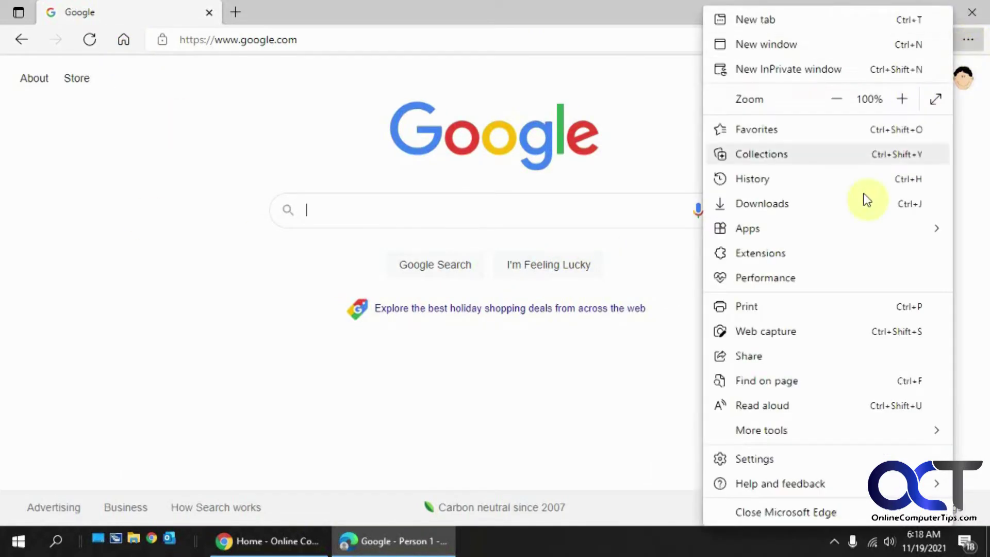
{"action": "left_click", "coordinate": [790, 462]}
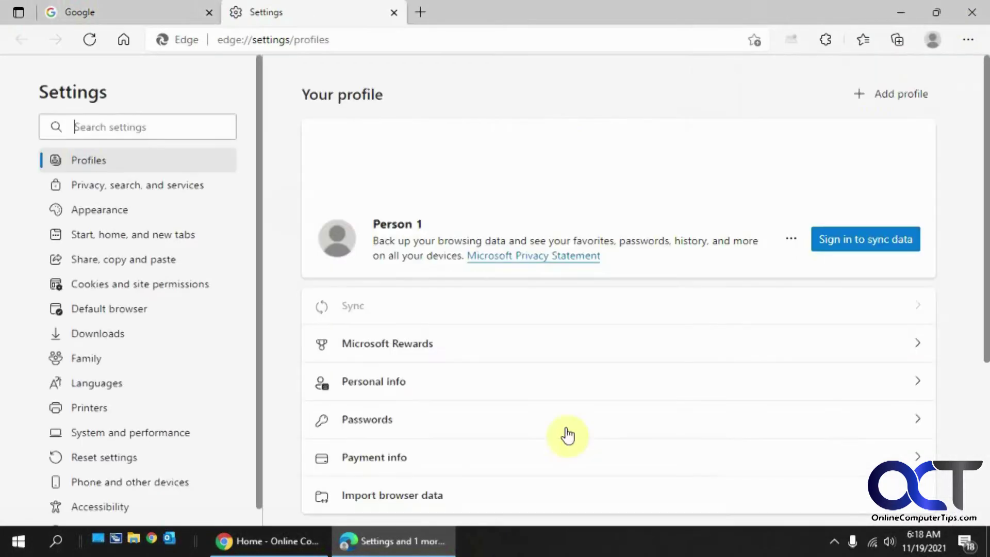
{"action": "left_click", "coordinate": [133, 191]}
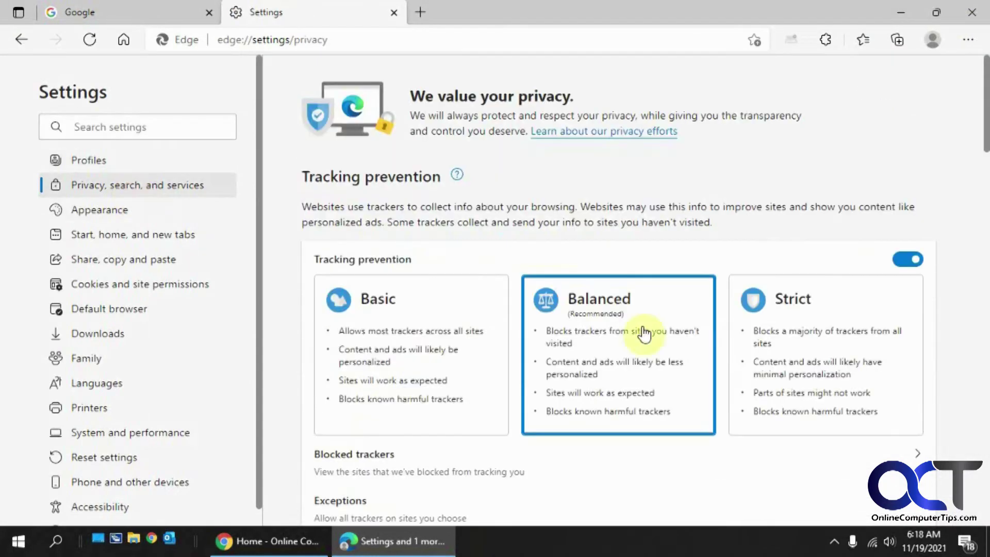
{"action": "scroll", "coordinate": [689, 354], "scroll_direction": "down", "scroll_amount": 5}
{"action": "scroll", "coordinate": [689, 354], "scroll_direction": "down", "scroll_amount": 8}
{"action": "scroll", "coordinate": [686, 351], "scroll_direction": "down", "scroll_amount": 5}
{"action": "scroll", "coordinate": [686, 351], "scroll_direction": "down", "scroll_amount": 5}
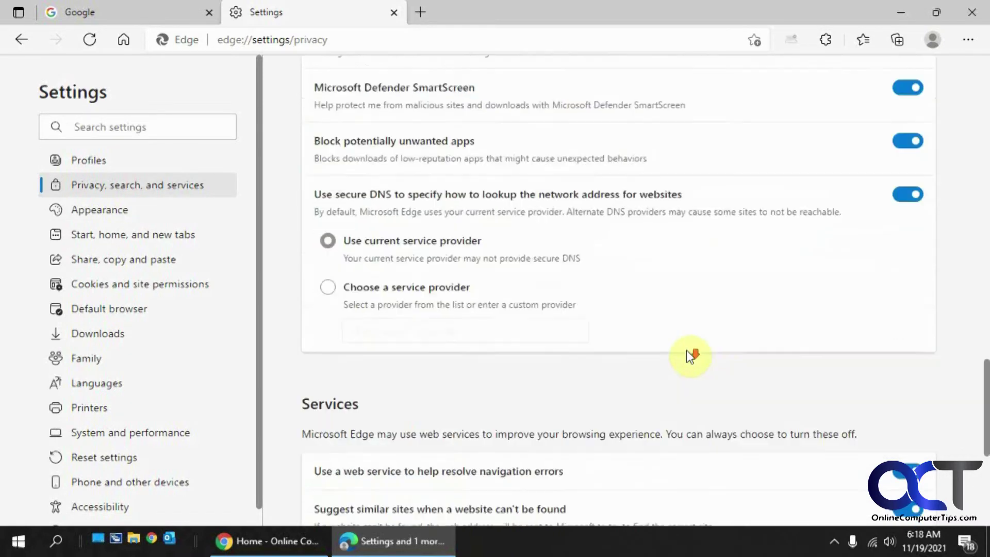
{"action": "scroll", "coordinate": [686, 350], "scroll_direction": "down", "scroll_amount": 2}
{"action": "scroll", "coordinate": [686, 350], "scroll_direction": "down", "scroll_amount": 4}
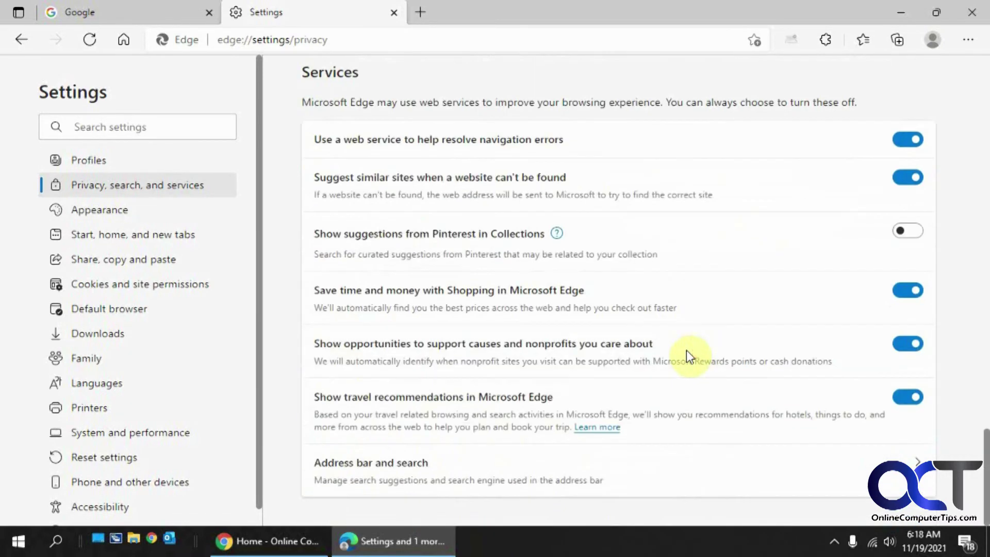
{"action": "left_click", "coordinate": [422, 468]}
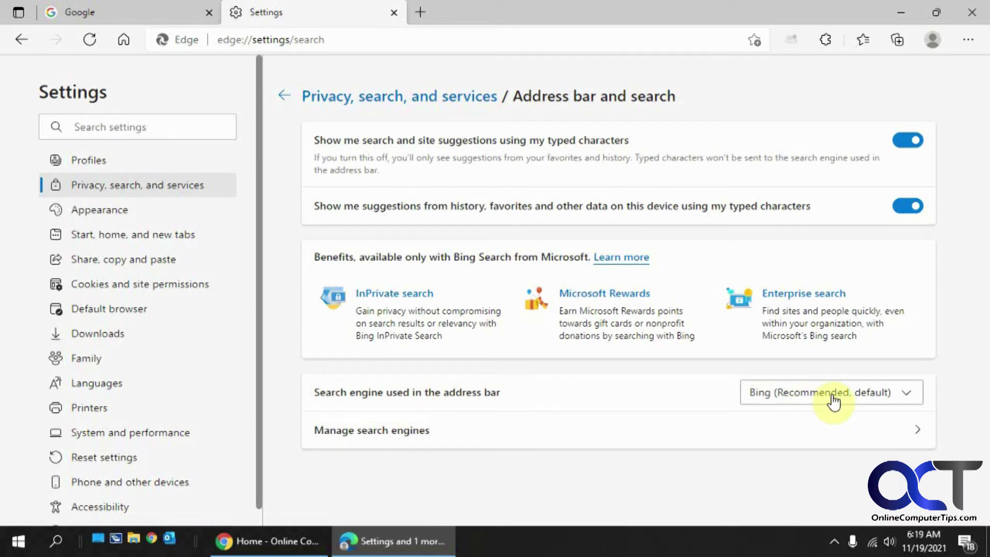
Choose Google as the address-bar search engine and close the Settings tab
{"action": "left_click", "coordinate": [857, 392]}
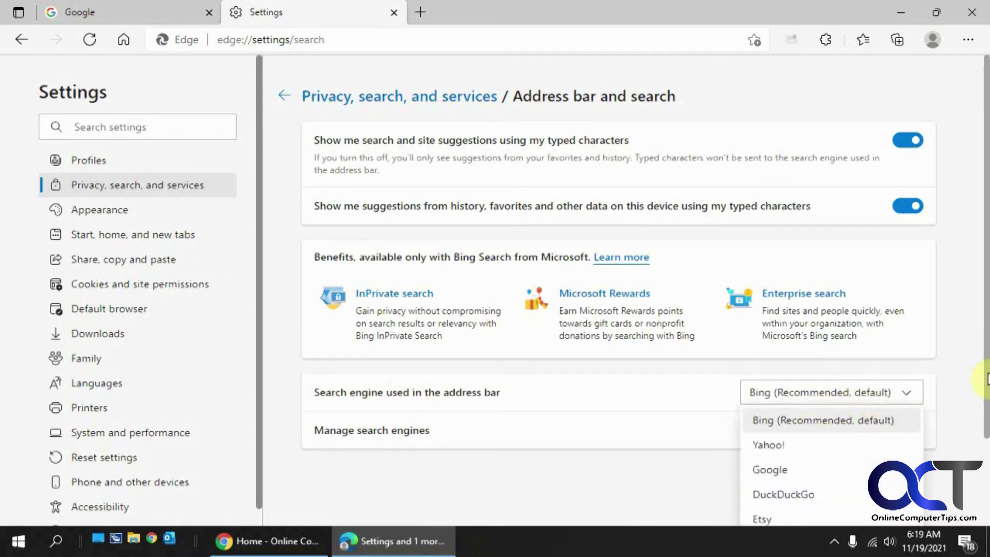
{"action": "left_click_drag", "start_coordinate": [986, 377], "coordinate": [983, 432]}
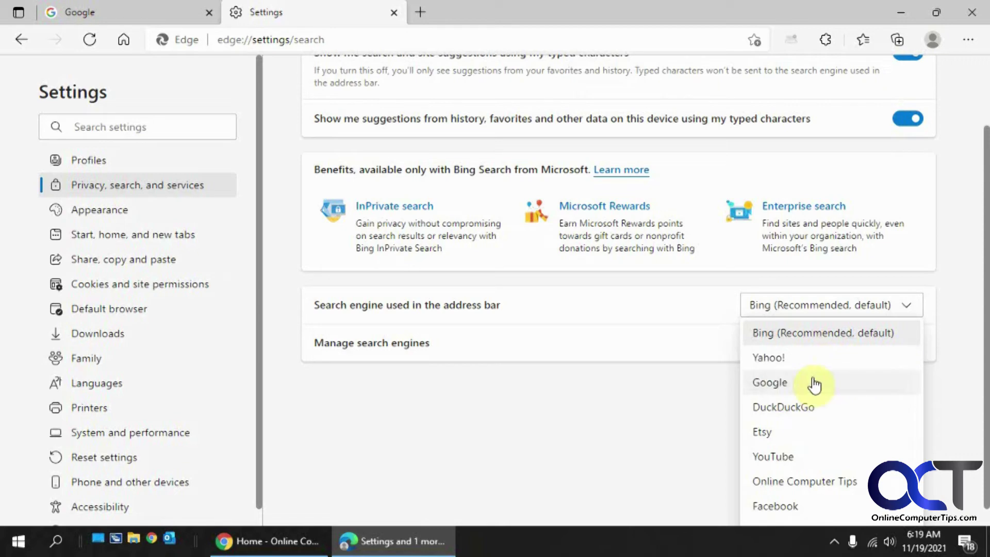
{"action": "left_click", "coordinate": [788, 385]}
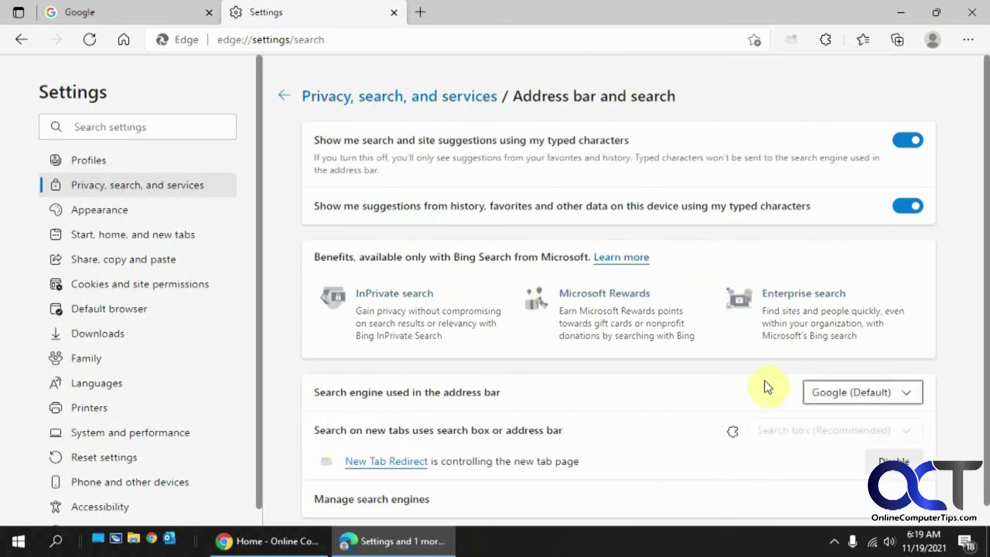
{"action": "left_click", "coordinate": [395, 14]}
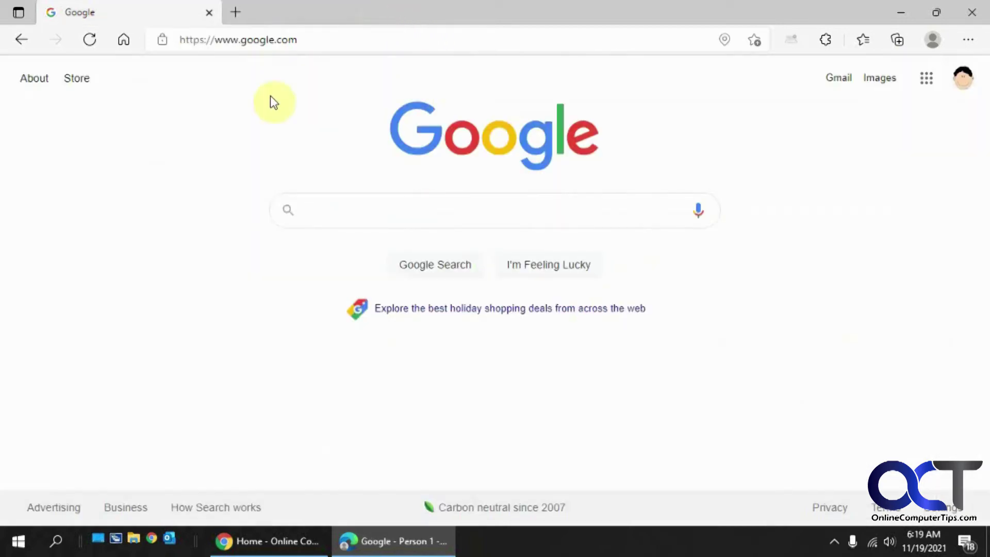
{"action": "left_click", "coordinate": [336, 39]}
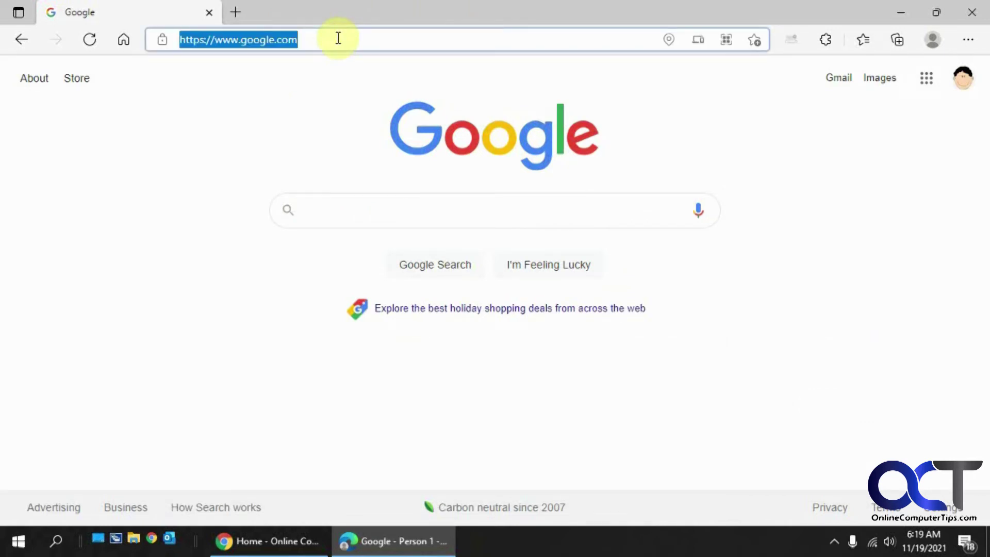
{"action": "type", "text": "dogs"}
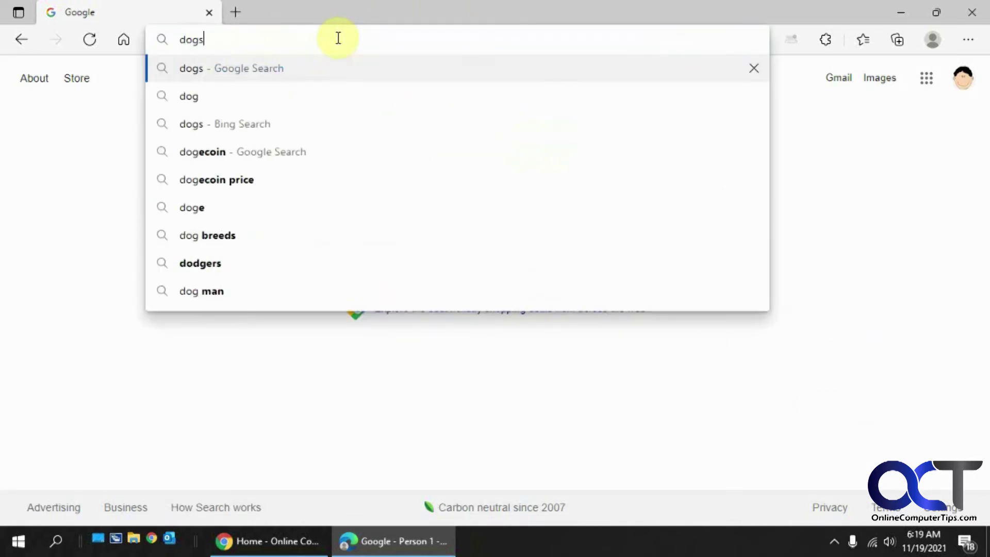
{"action": "key", "text": "Return"}
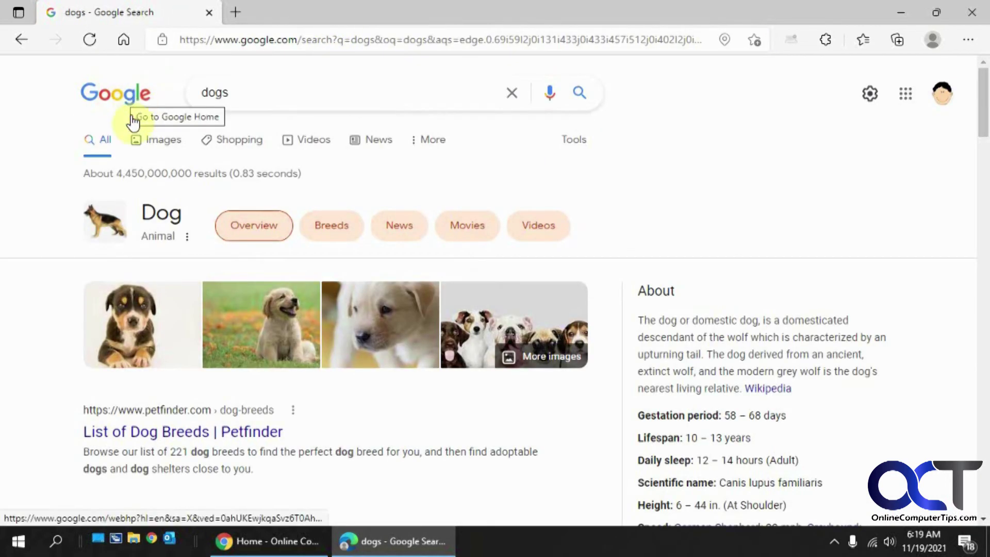
{"action": "left_click", "coordinate": [124, 40]}
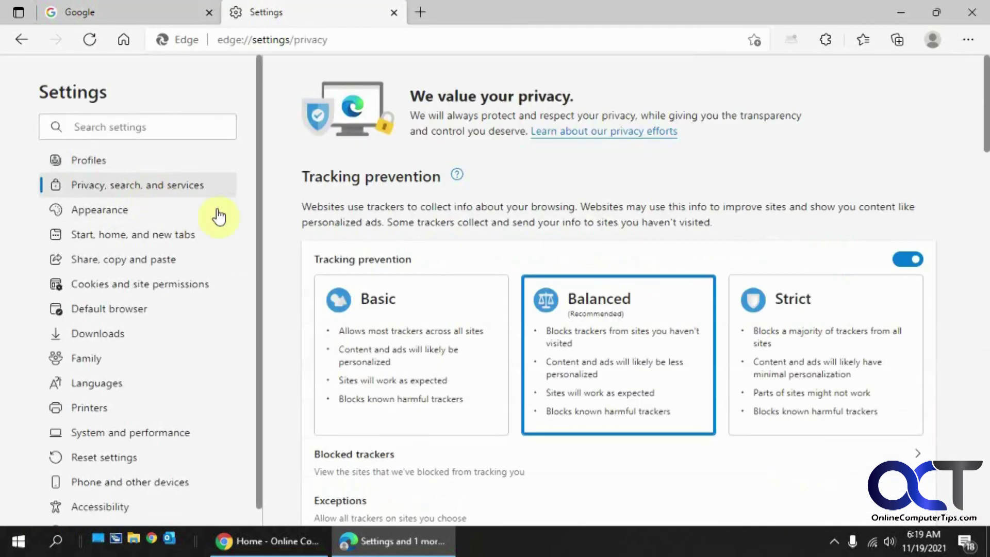
{"action": "scroll", "coordinate": [673, 303], "scroll_direction": "down", "scroll_amount": 10}
{"action": "scroll", "coordinate": [673, 303], "scroll_direction": "down", "scroll_amount": 8}
{"action": "scroll", "coordinate": [673, 304], "scroll_direction": "down", "scroll_amount": 8}
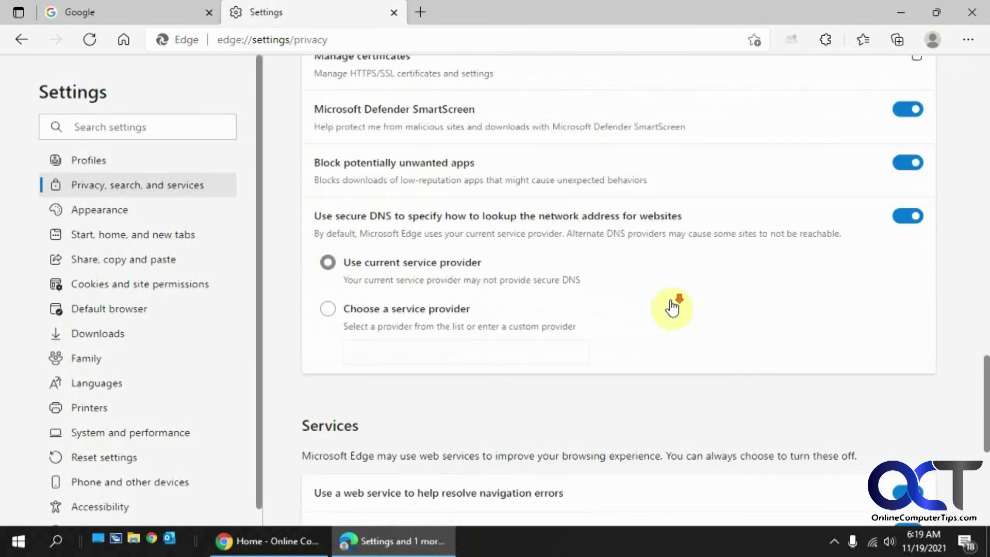
{"action": "scroll", "coordinate": [673, 303], "scroll_direction": "down", "scroll_amount": 4}
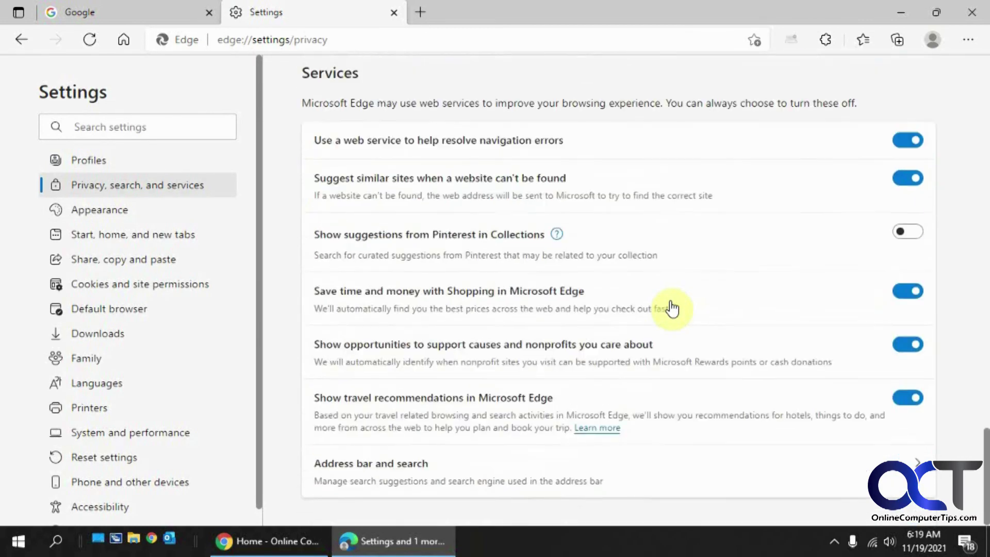
Reopen Address bar and search settings to confirm Google is the address-bar search engine
{"action": "left_click", "coordinate": [414, 472]}
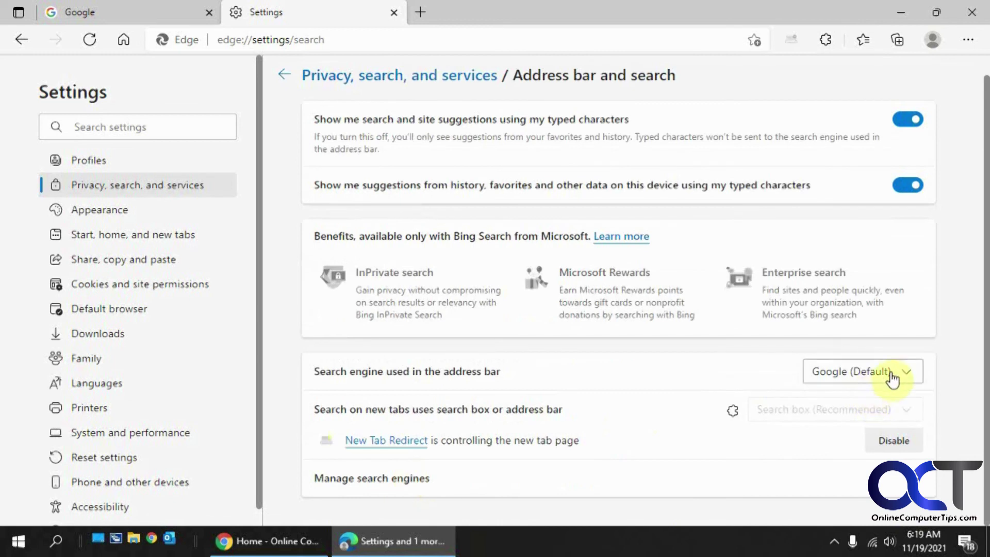